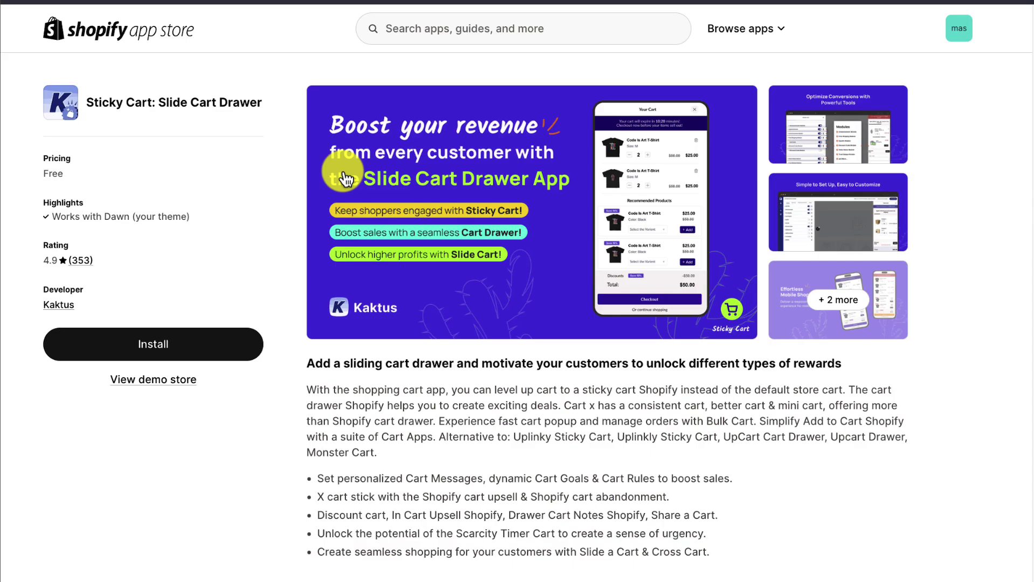
Look over the Sticky Cart: Slide Cart Drawer listing, then install the app and approve its data access.
scroll(291, 240, "down", 2)
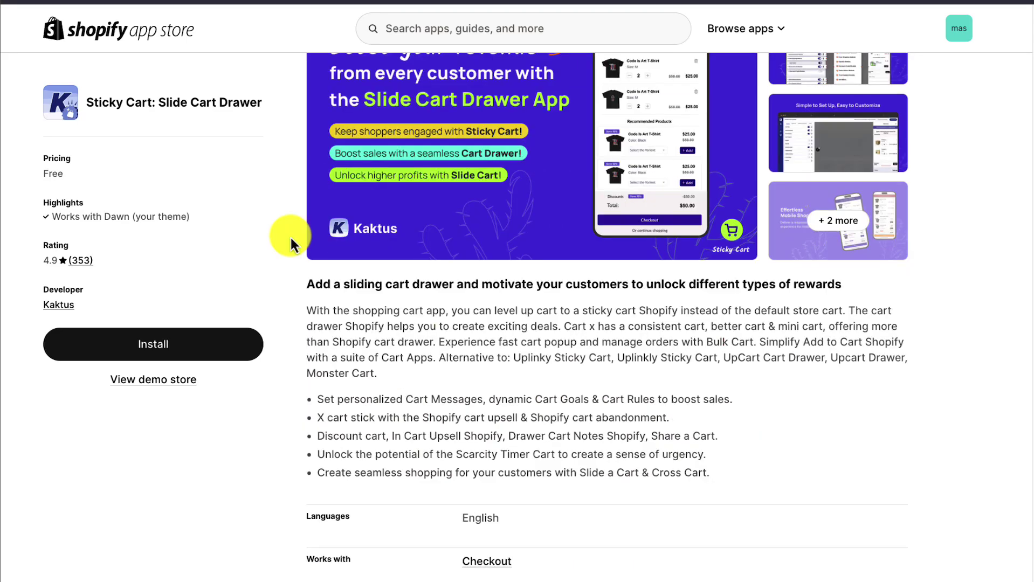
scroll(290, 237, "up", 2)
left_click(595, 211)
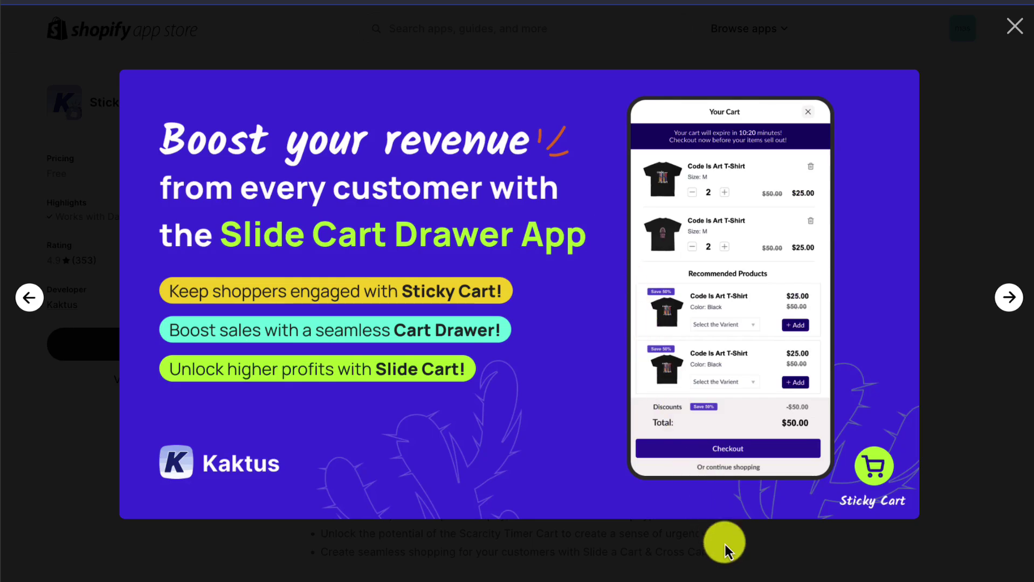
left_click(1009, 26)
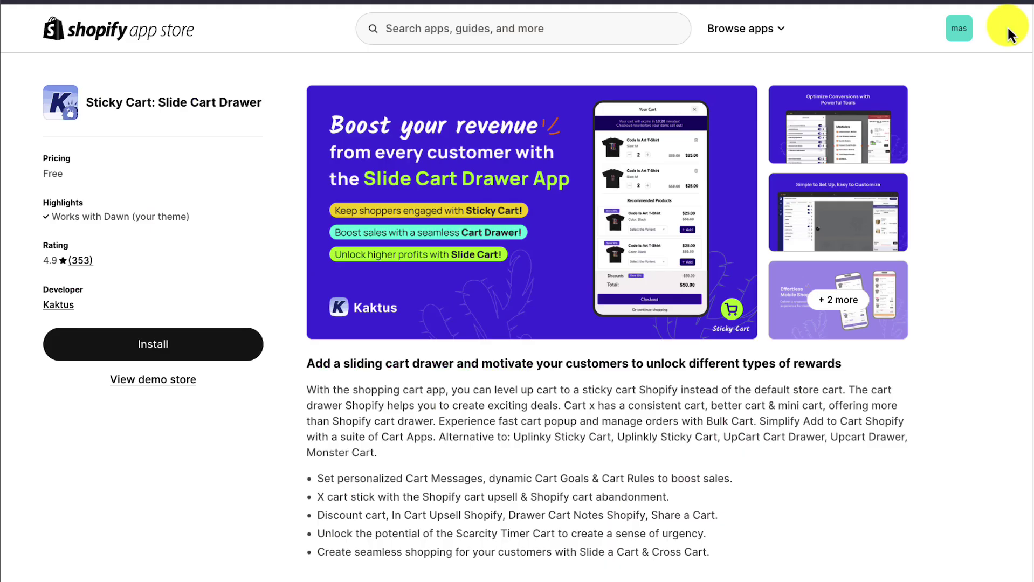
left_click_drag(85, 99, 267, 113)
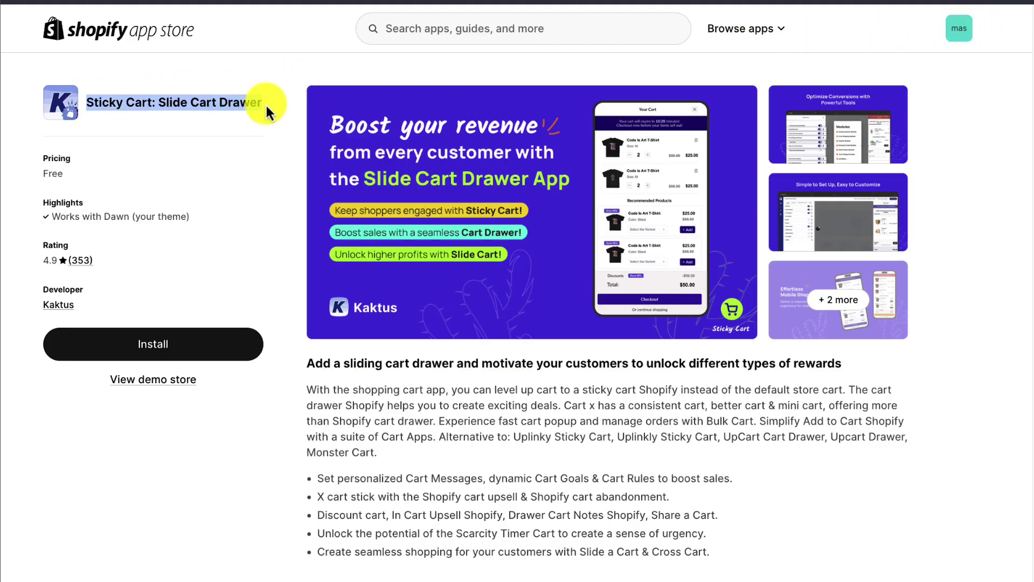
left_click(267, 113)
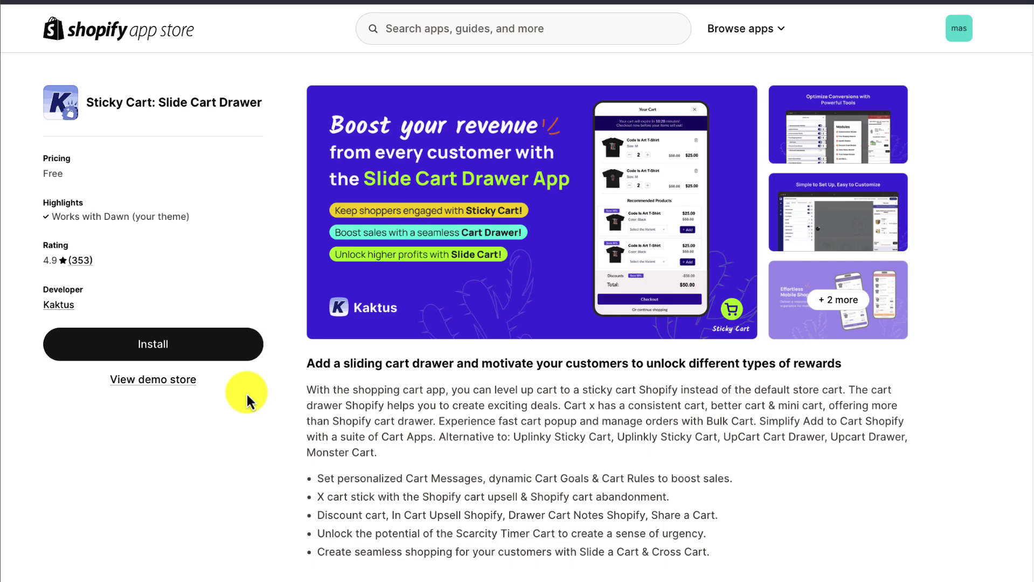
left_click(219, 357)
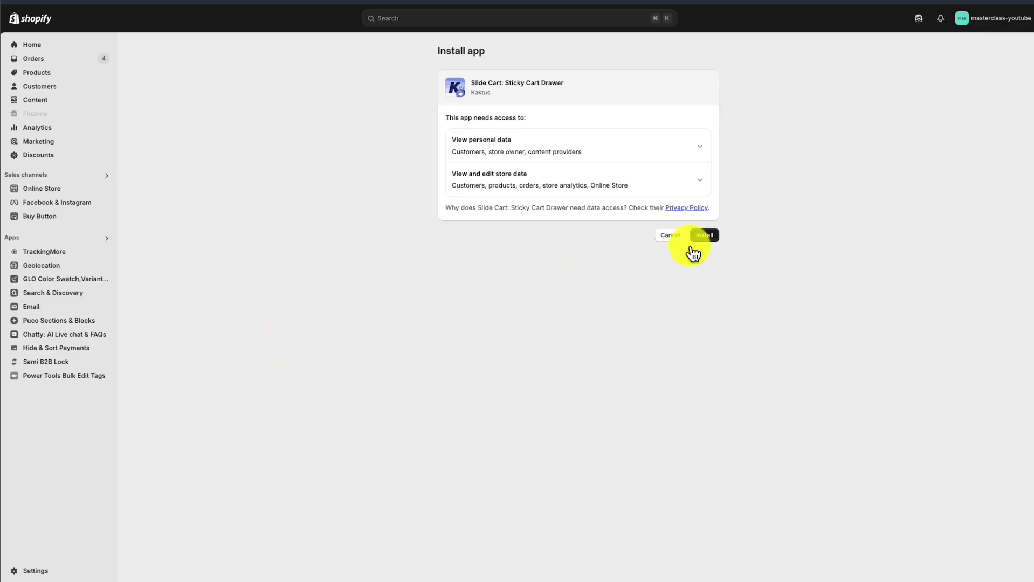
left_click(703, 237)
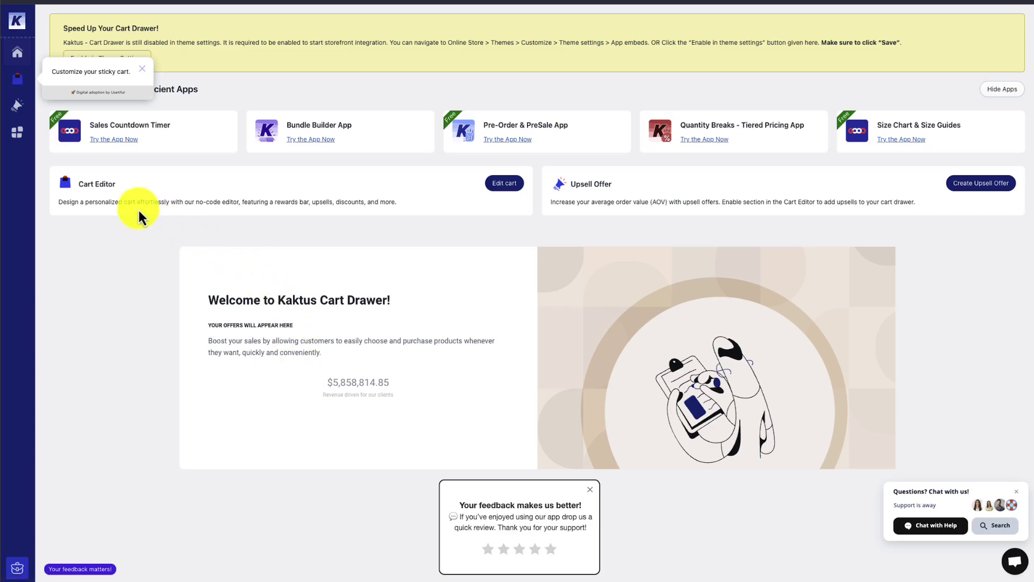
Open the Kaktus Cart Editor from the cart icon in the app sidebar.
left_click(22, 80)
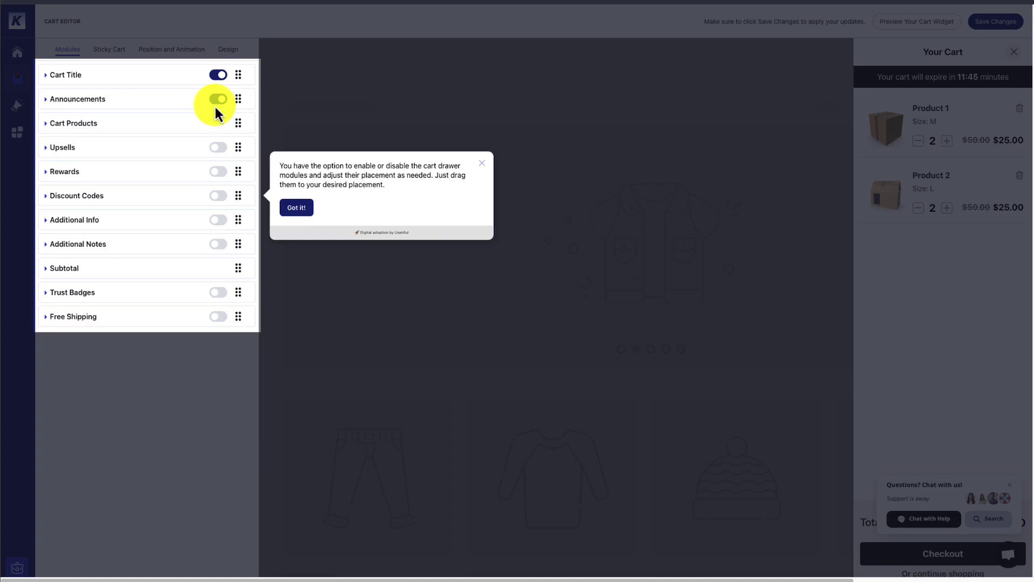
left_click(296, 208)
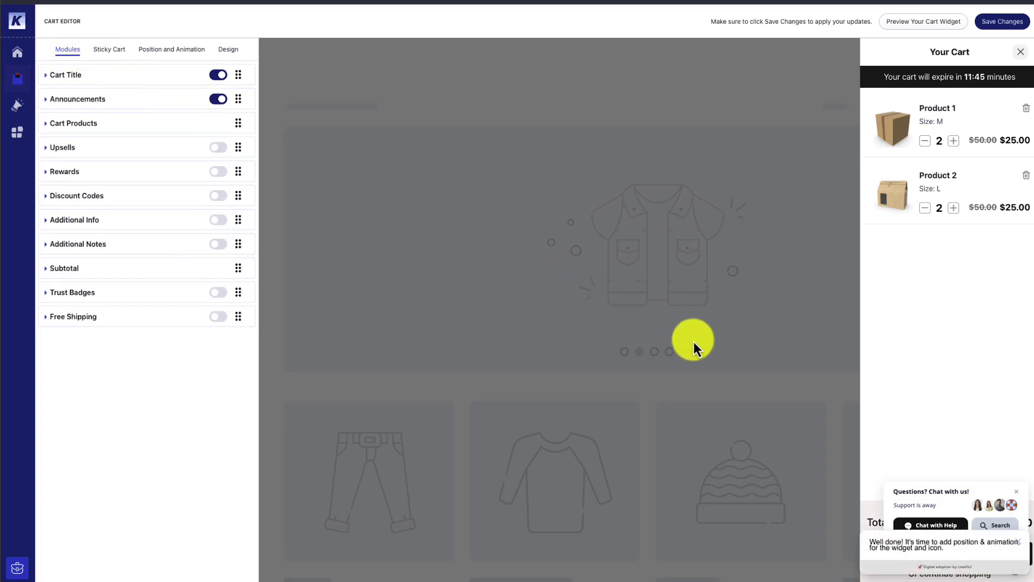
left_click(1016, 492)
left_click(1019, 542)
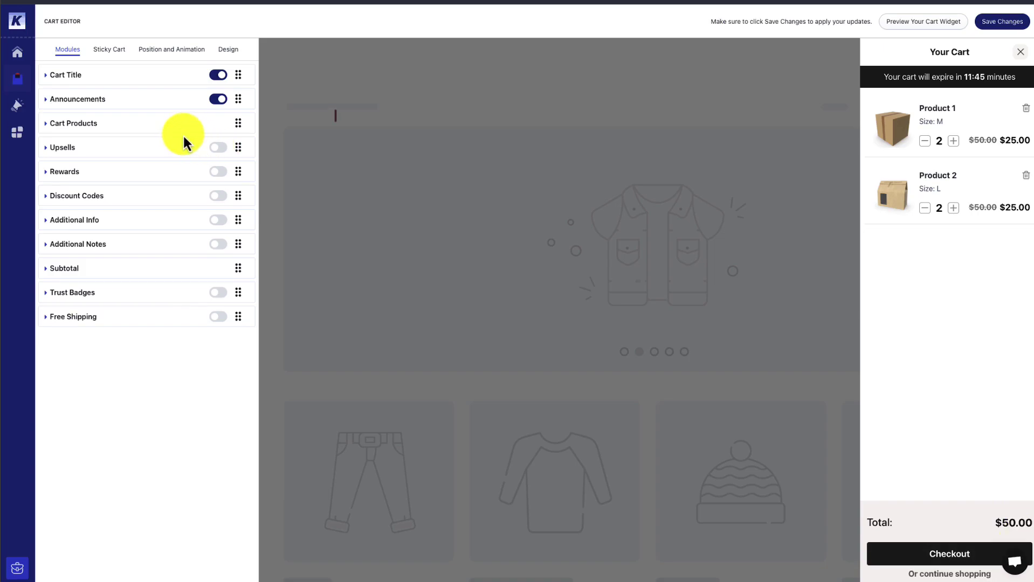
left_click(47, 75)
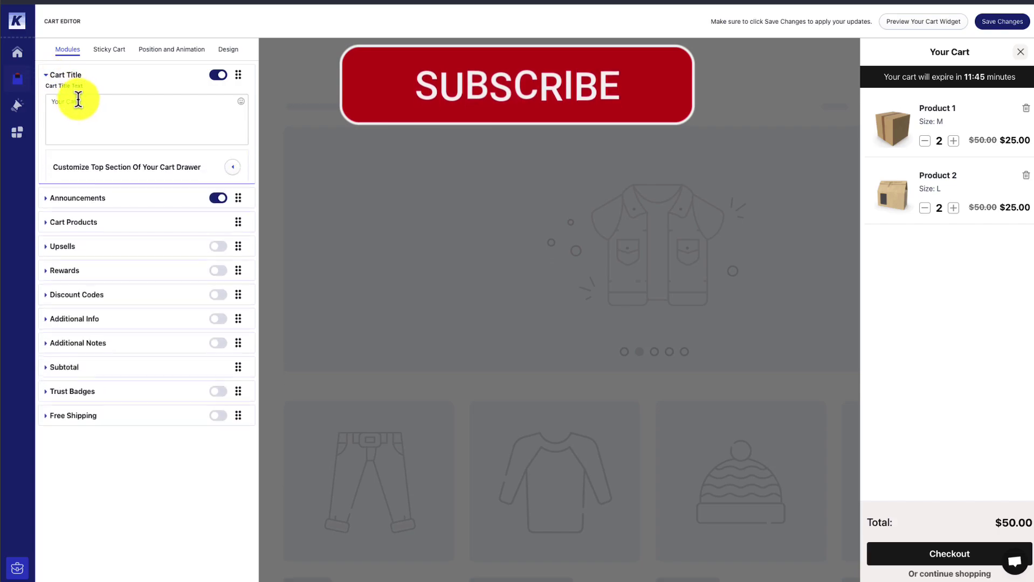
left_click(48, 77)
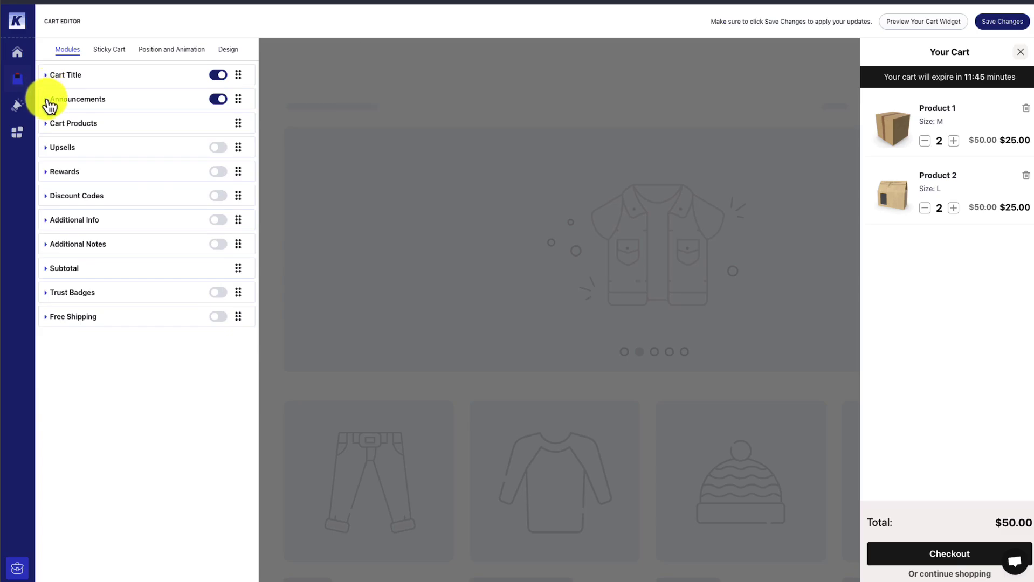
left_click(48, 100)
left_click(102, 155)
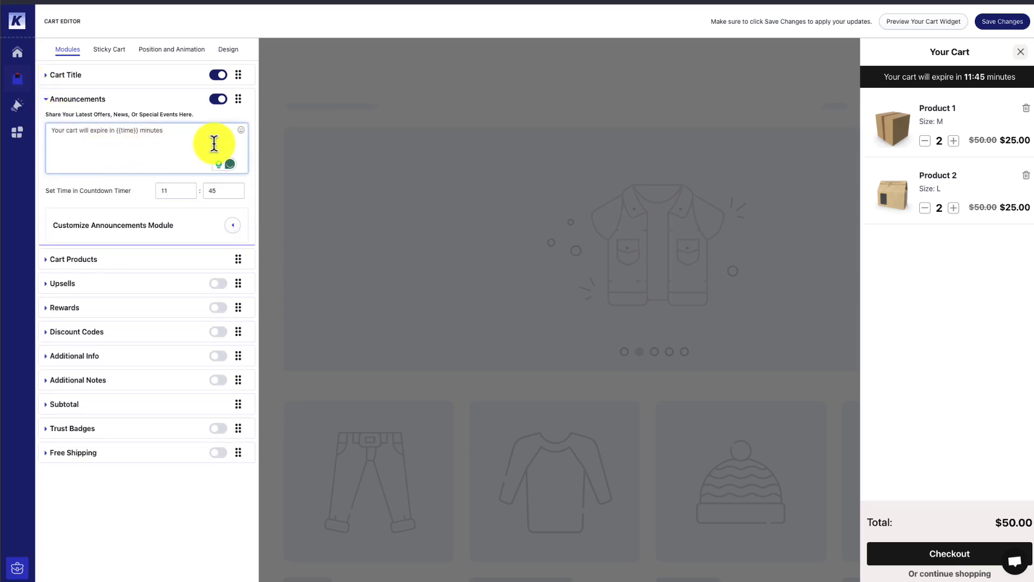
left_click_drag(879, 80, 992, 84)
left_click(992, 82)
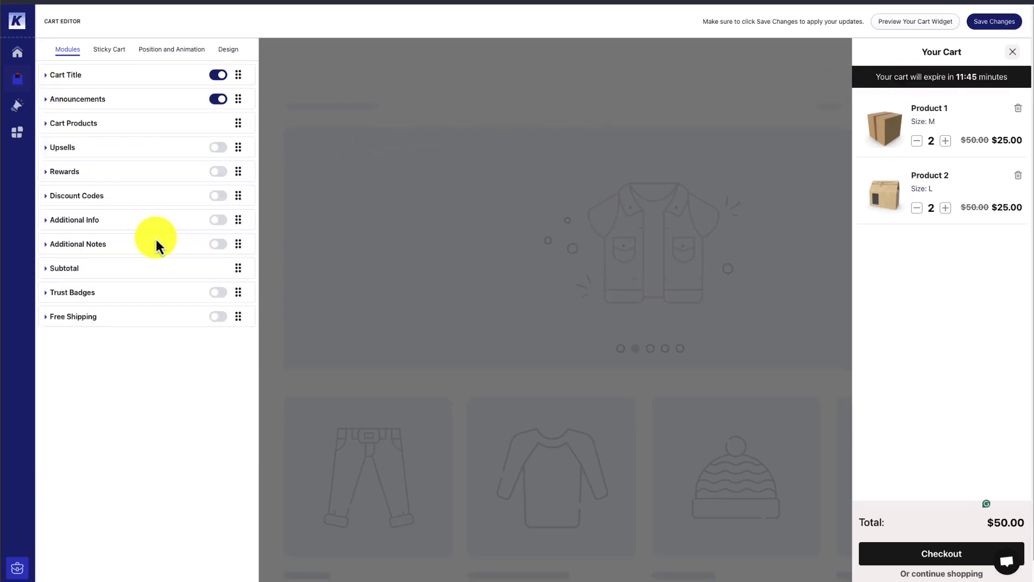
left_click(49, 128)
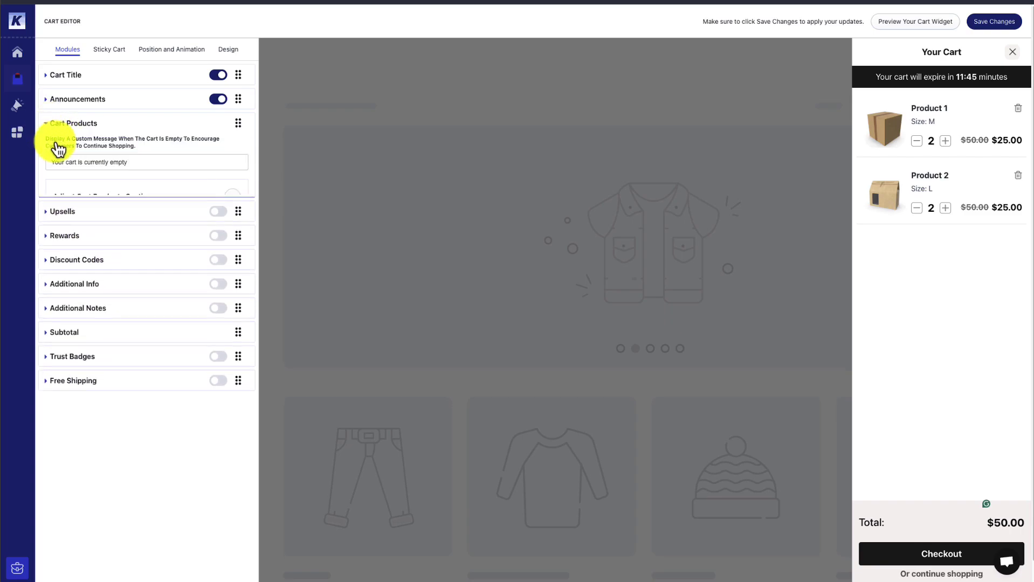
left_click_drag(56, 146, 149, 150)
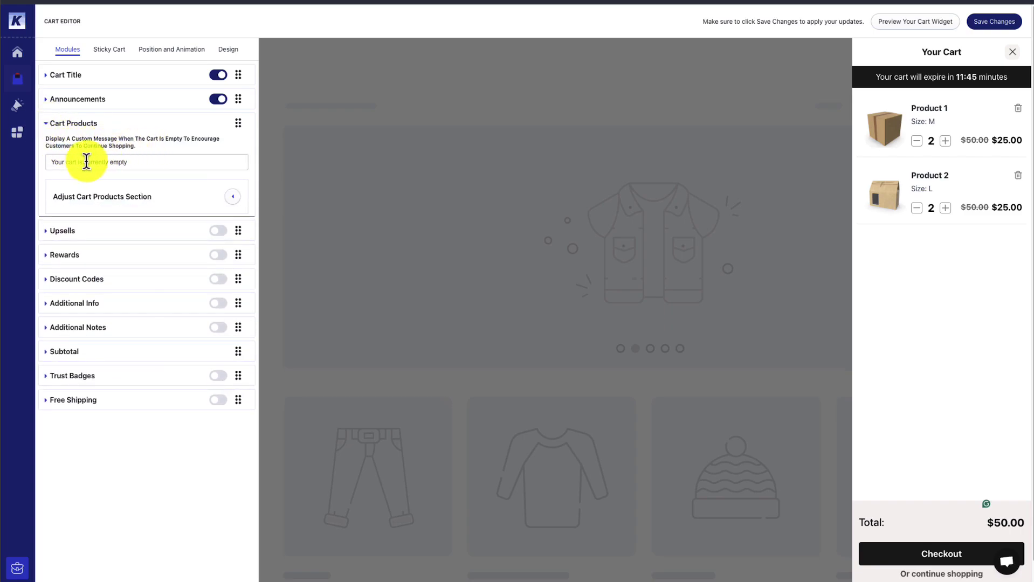
left_click_drag(85, 162, 166, 159)
left_click(45, 128)
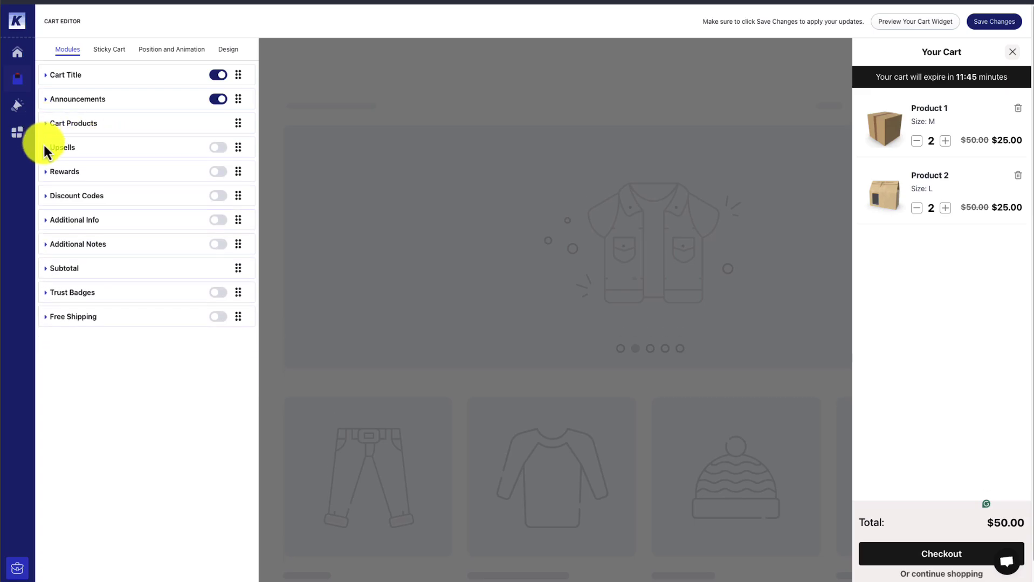
left_click(45, 149)
left_click(54, 316)
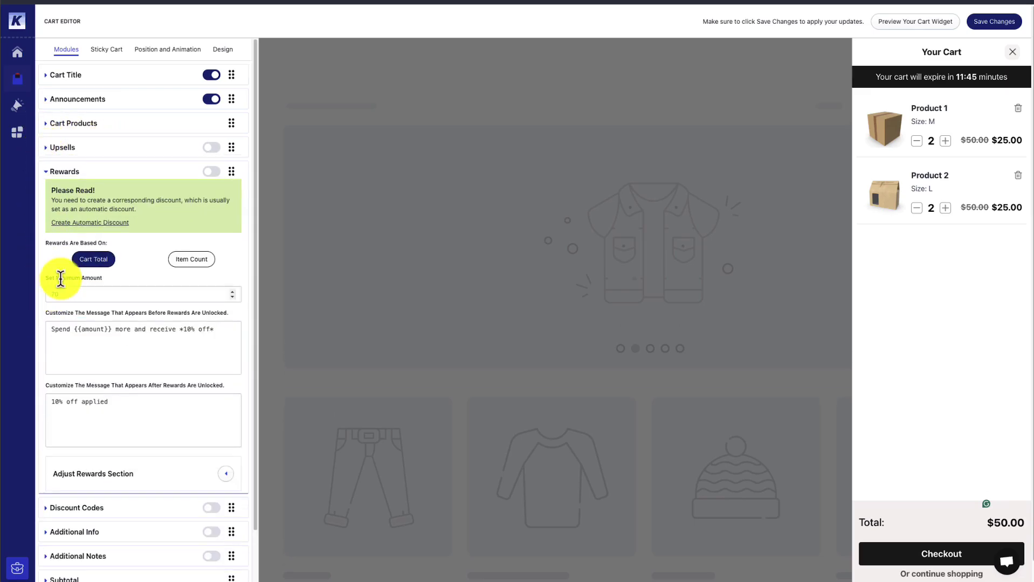
left_click_drag(89, 200, 136, 210)
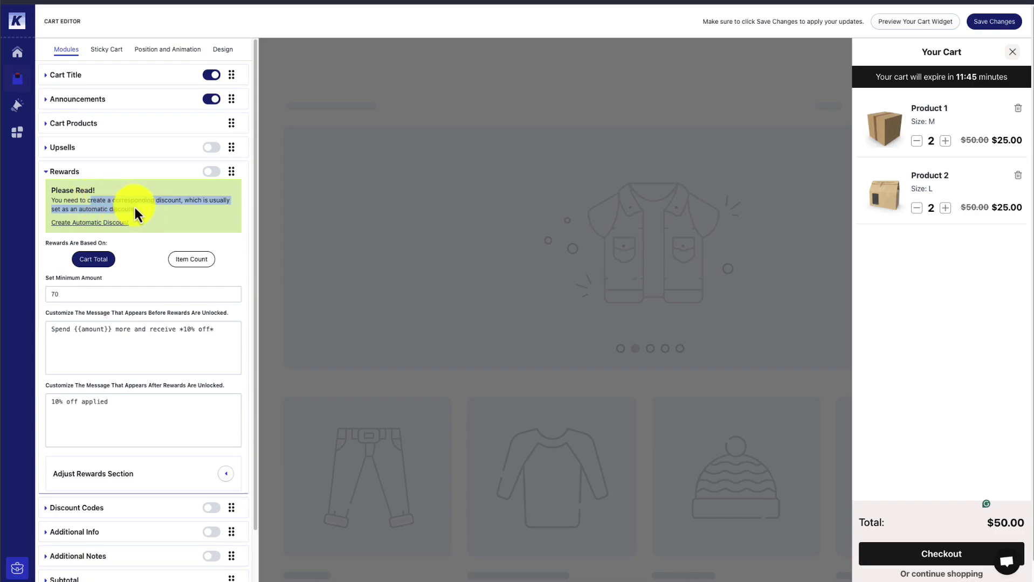
left_click(49, 174)
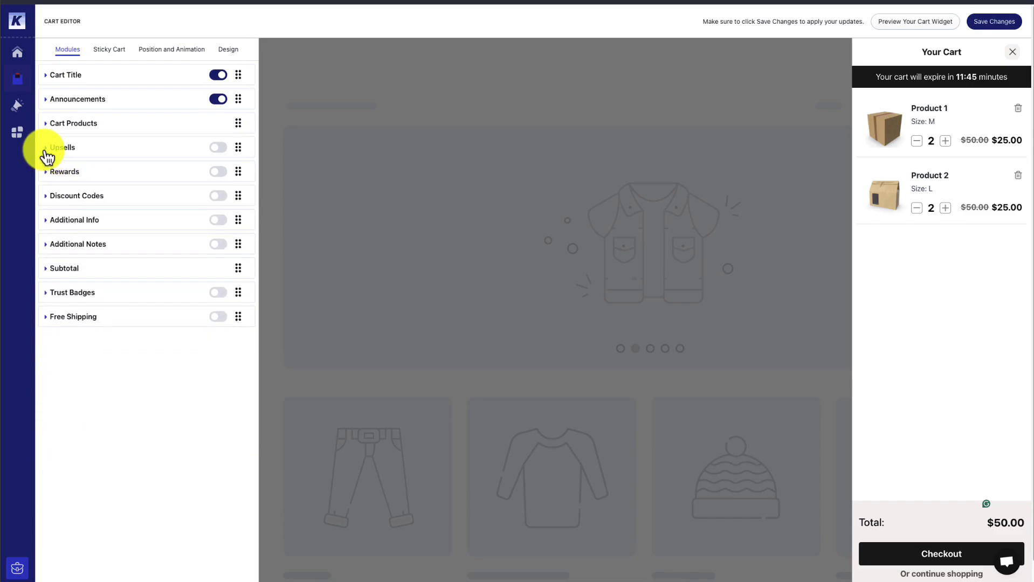
Try a discount code field and the Additional Info message, then turn both off again.
left_click(48, 201)
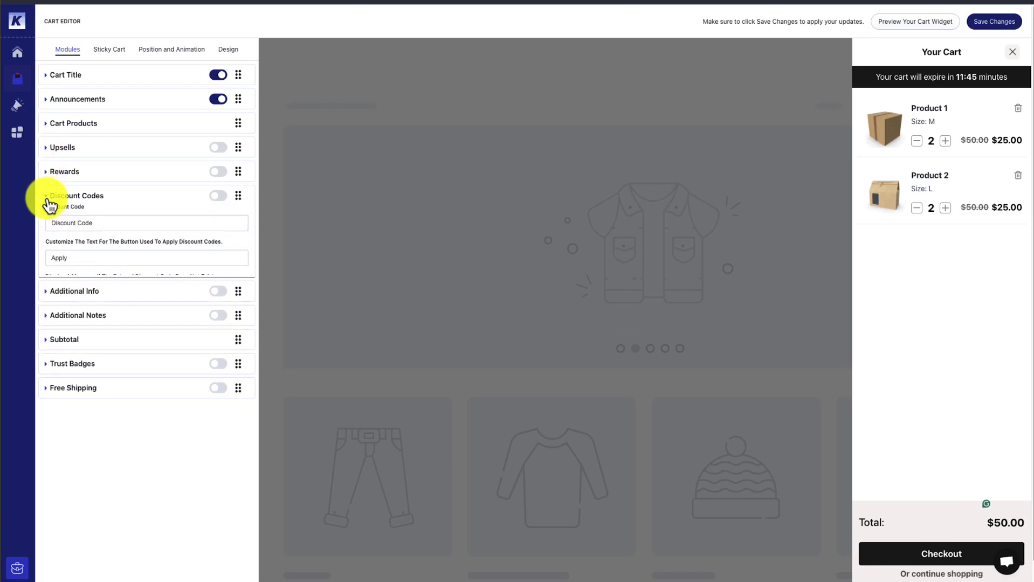
left_click(220, 196)
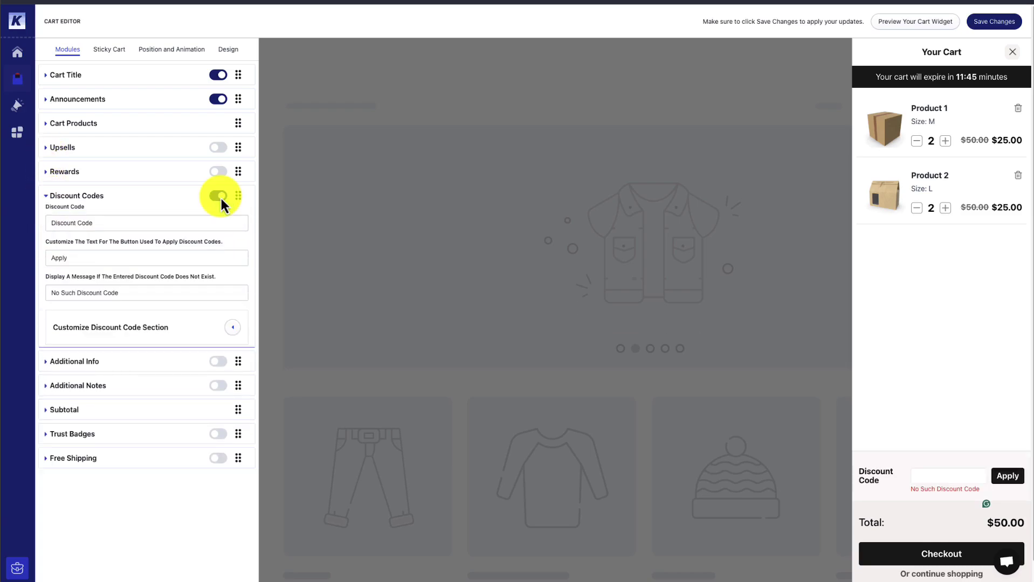
left_click(218, 197)
left_click(74, 361)
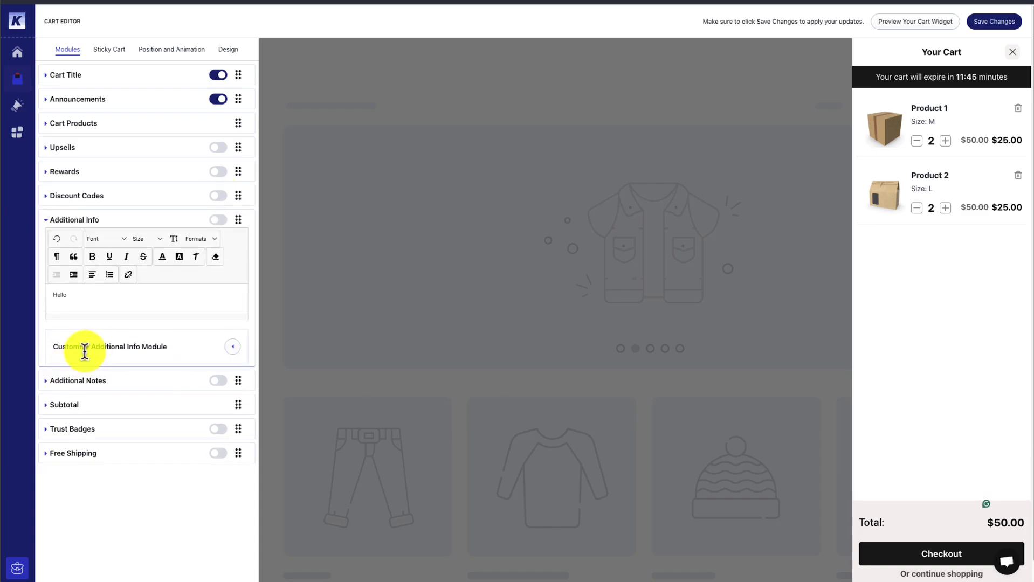
left_click(219, 223)
left_click(155, 292)
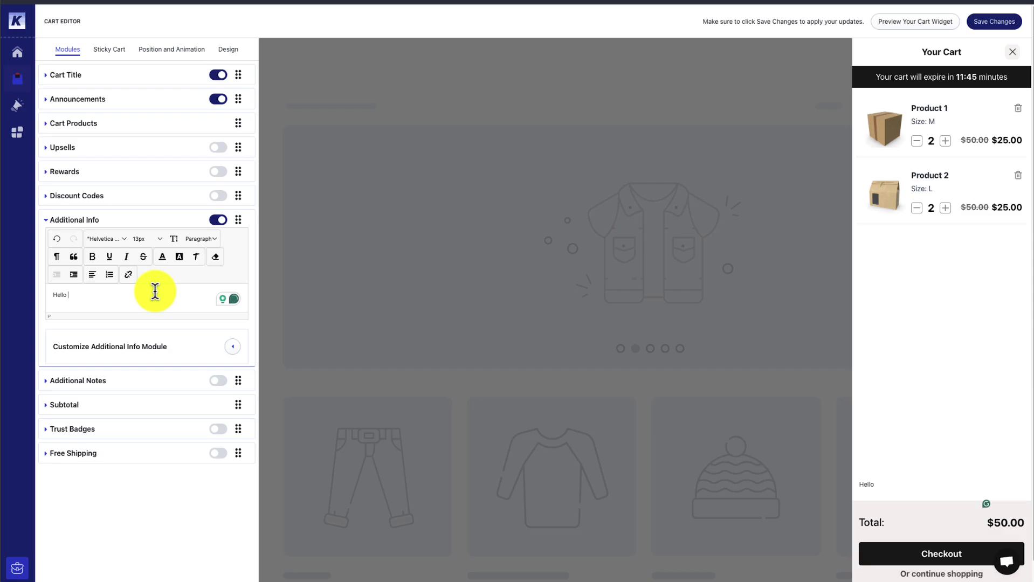
left_click(218, 221)
Add an Order Note field and show Mastercard, AMEX, Apple Pay, Diners and PayPal trust badges.
left_click(74, 360)
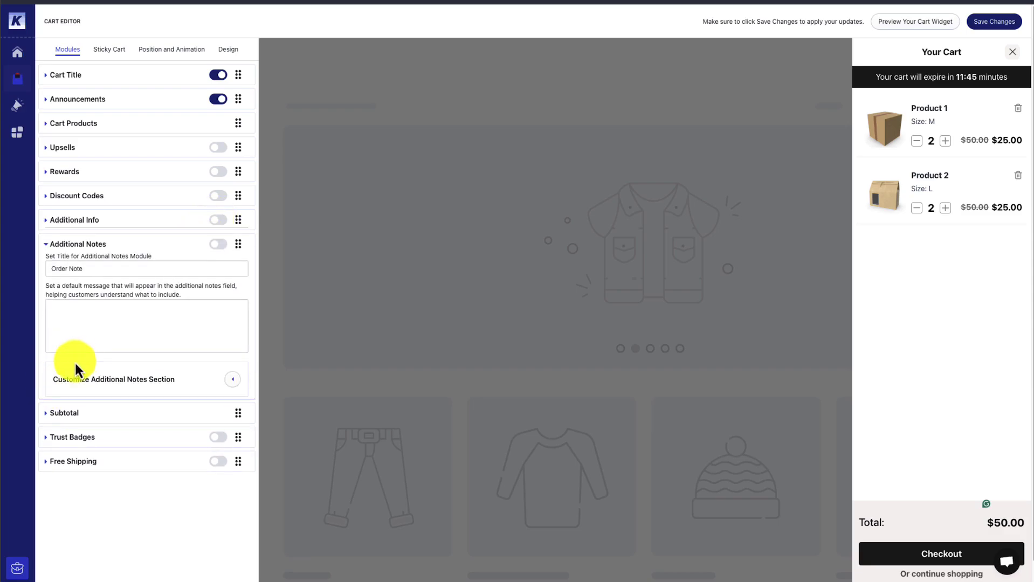
left_click(219, 245)
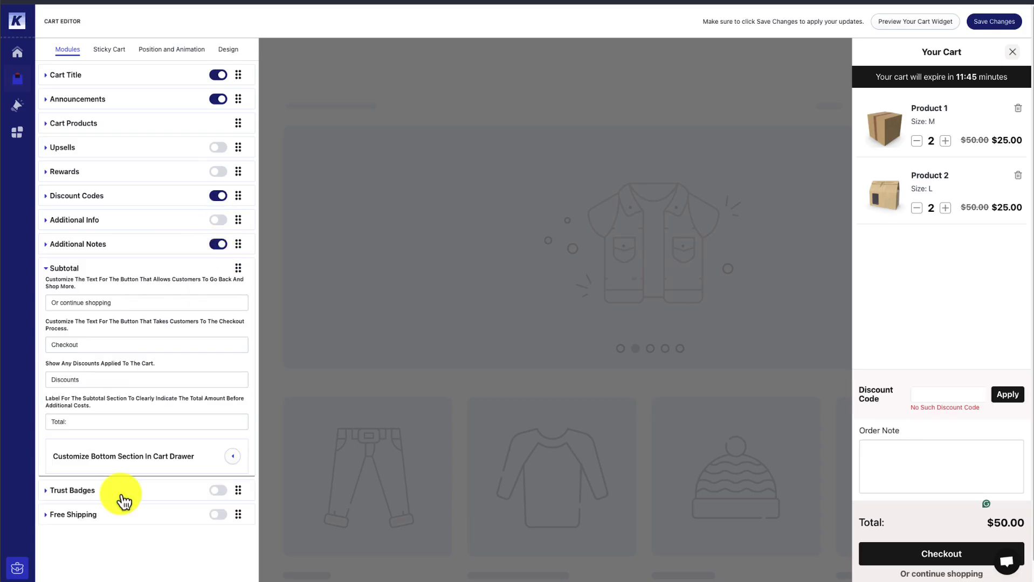
left_click(124, 502)
left_click(217, 294)
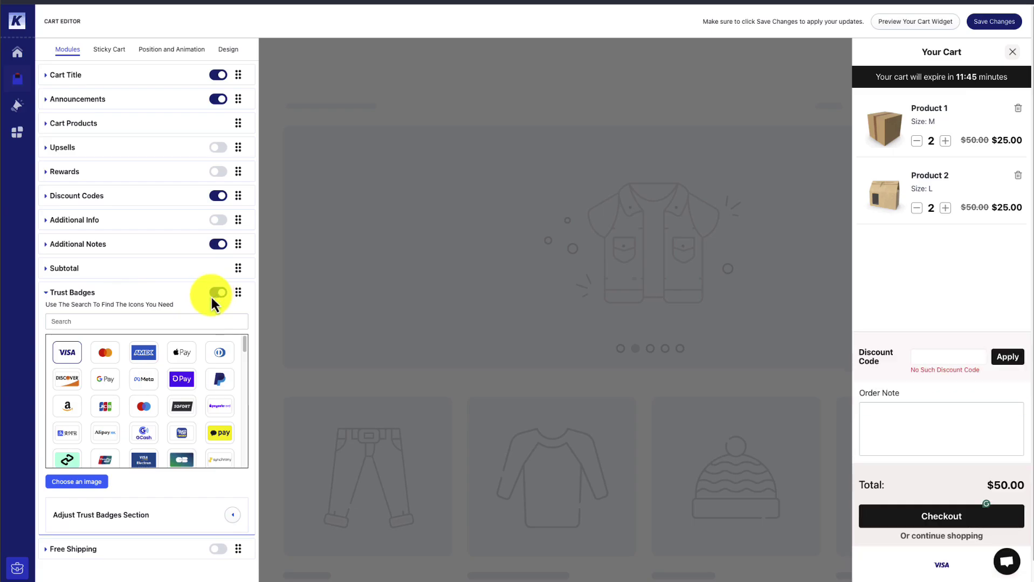
left_click(105, 353)
left_click(144, 353)
left_click(182, 353)
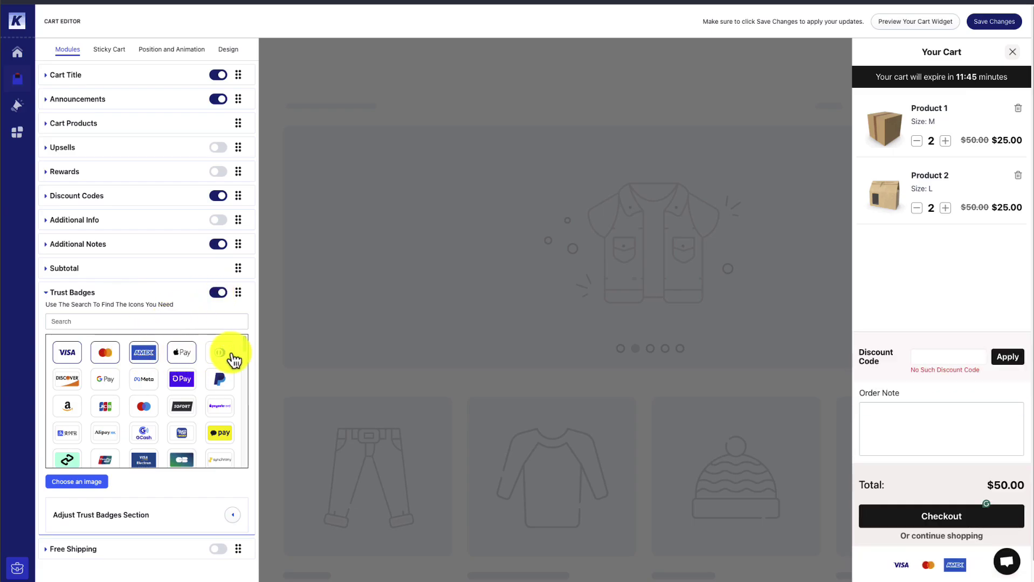
left_click(232, 356)
left_click(227, 381)
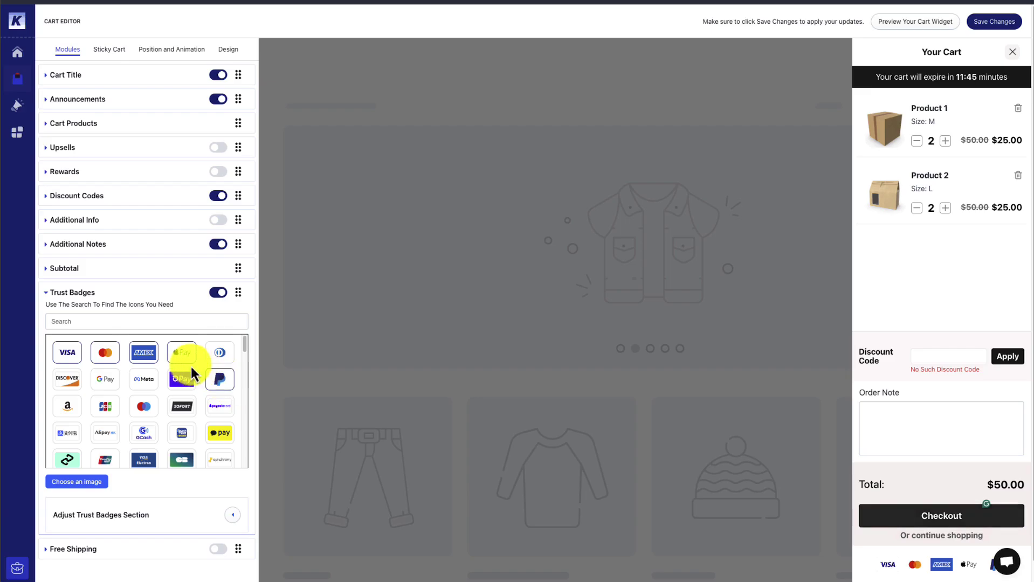
Switch the Free Shipping module on, check its rules notice, then switch it off again.
left_click(58, 294)
left_click(212, 318)
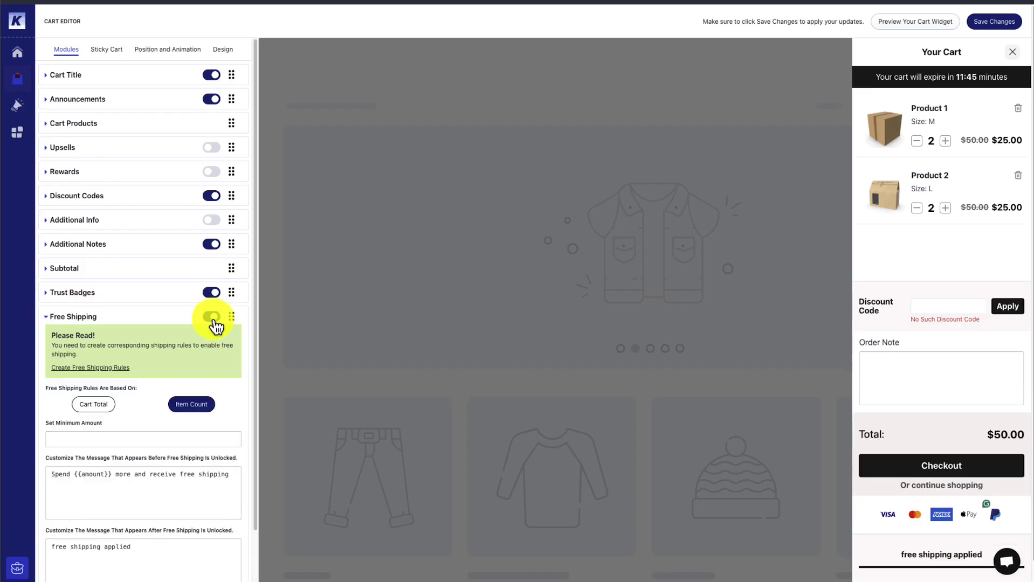
left_click_drag(60, 346, 88, 358)
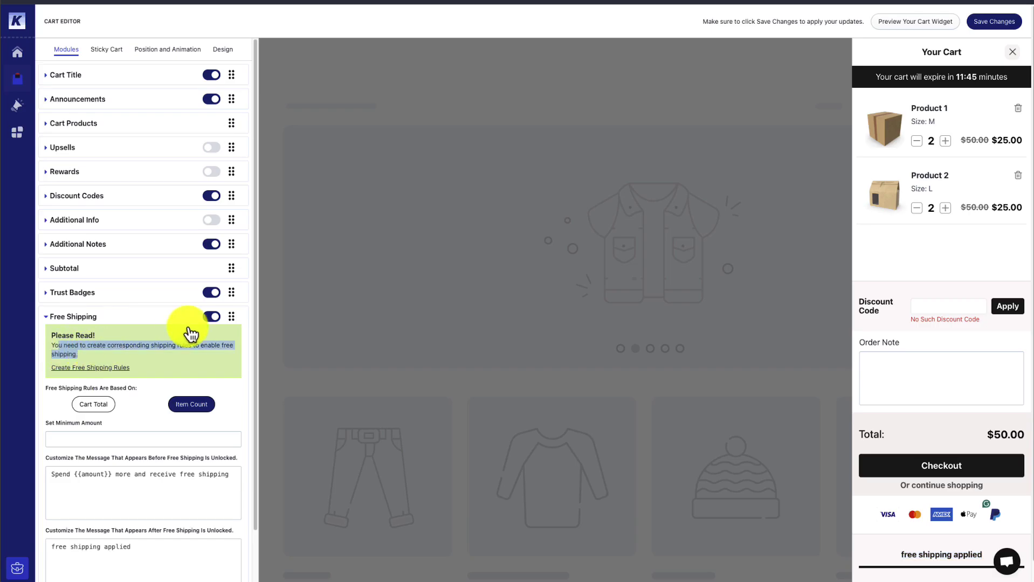
left_click(212, 318)
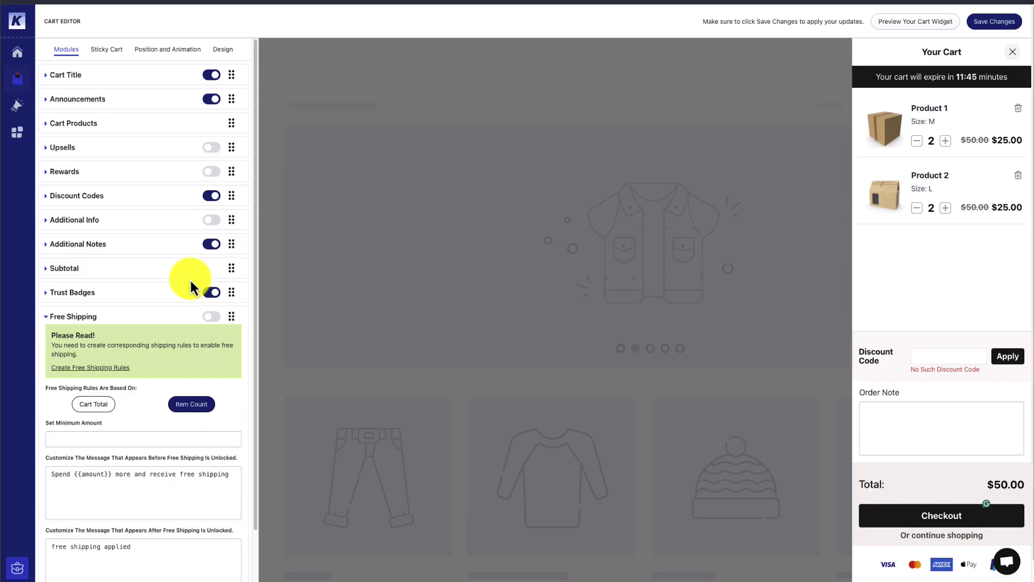
Disable the Trust Badges, Additional Notes and Discount Codes modules, then save changes from the Sticky Cart tab.
left_click(46, 316)
left_click(219, 294)
left_click(218, 246)
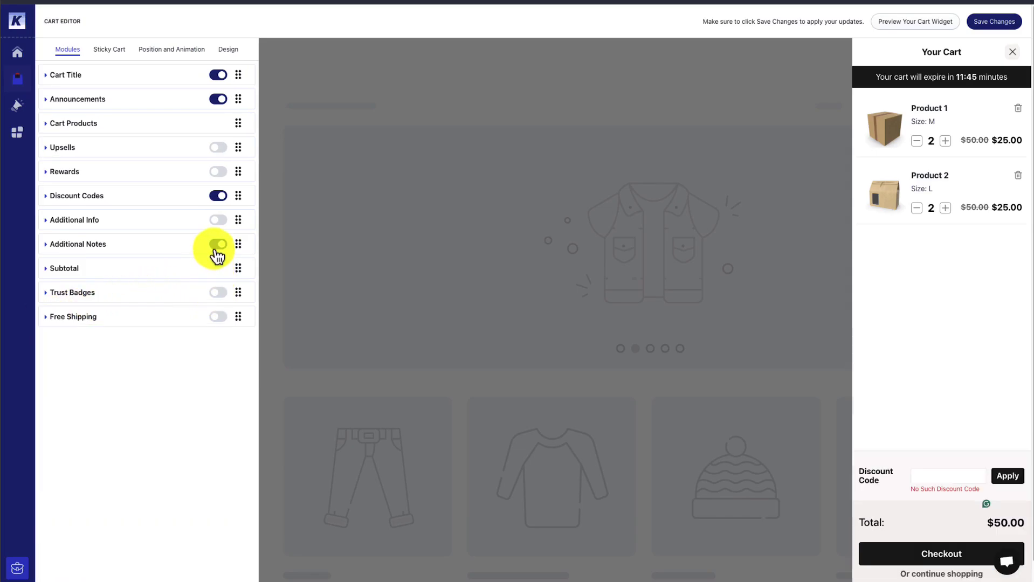
left_click(218, 197)
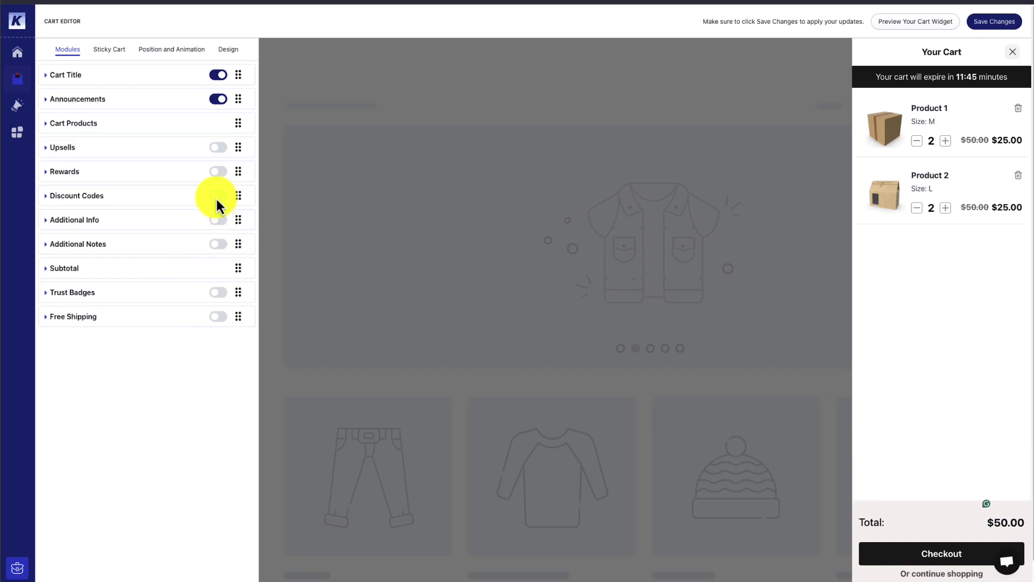
left_click(110, 51)
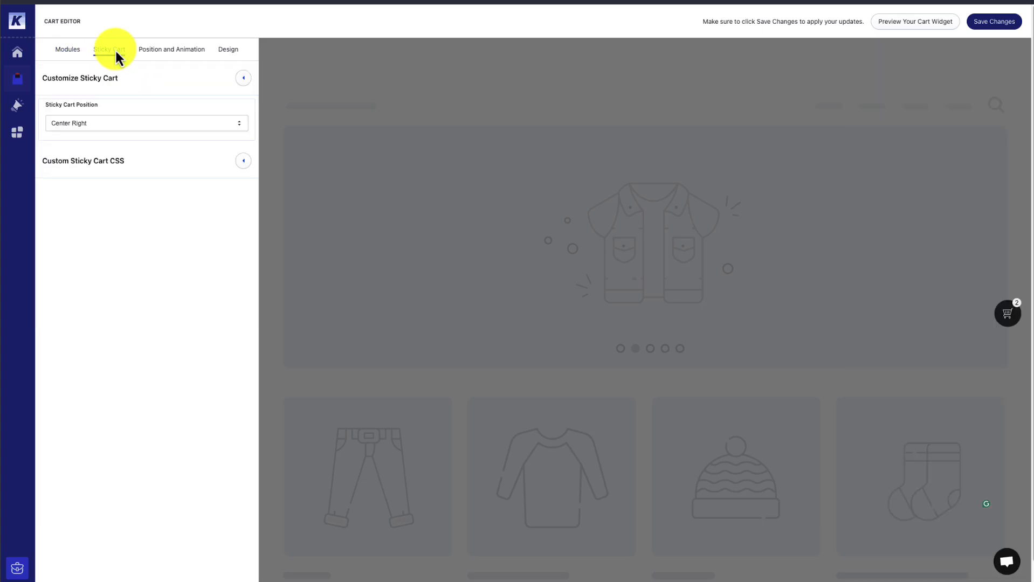
left_click(996, 24)
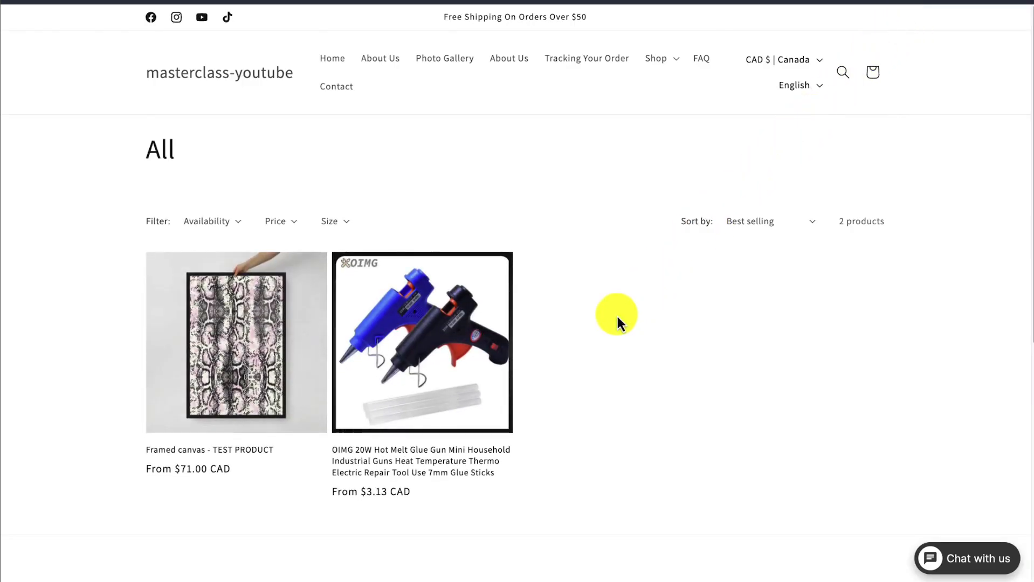
Add the 20W blue glue gun ($4.45) to the cart, then close the slide-out drawer.
left_click(501, 462)
scroll(500, 462, "down", 5)
left_click(735, 489)
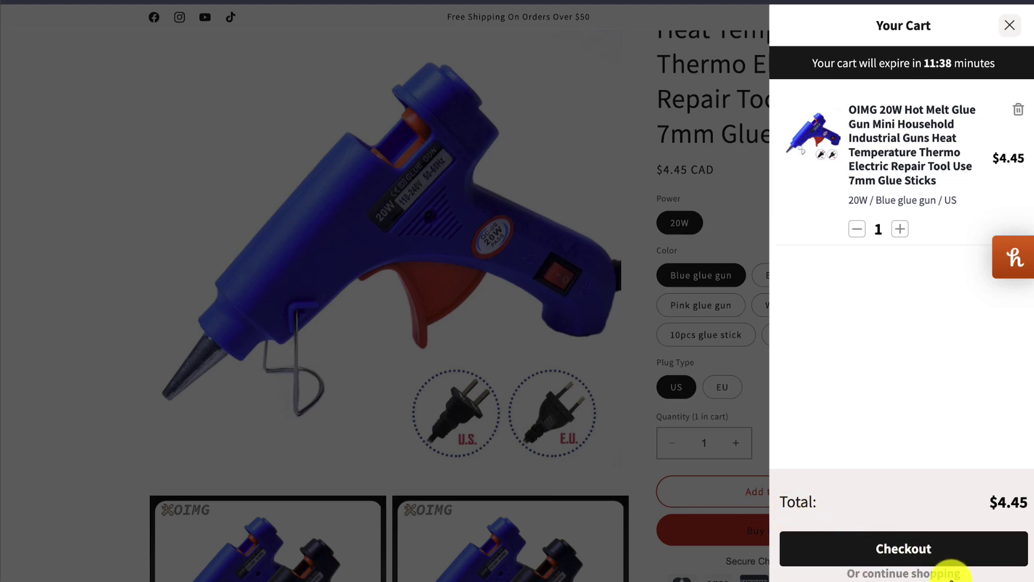
left_click(945, 573)
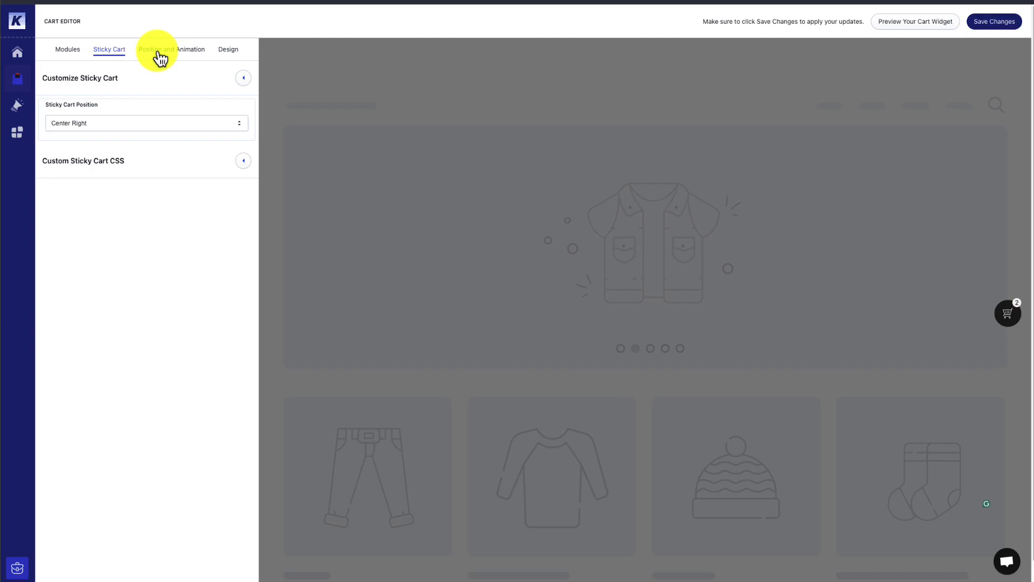
Compare the left, centered popup and top-left drawer positions, then settle on the right-side drawer.
left_click(159, 53)
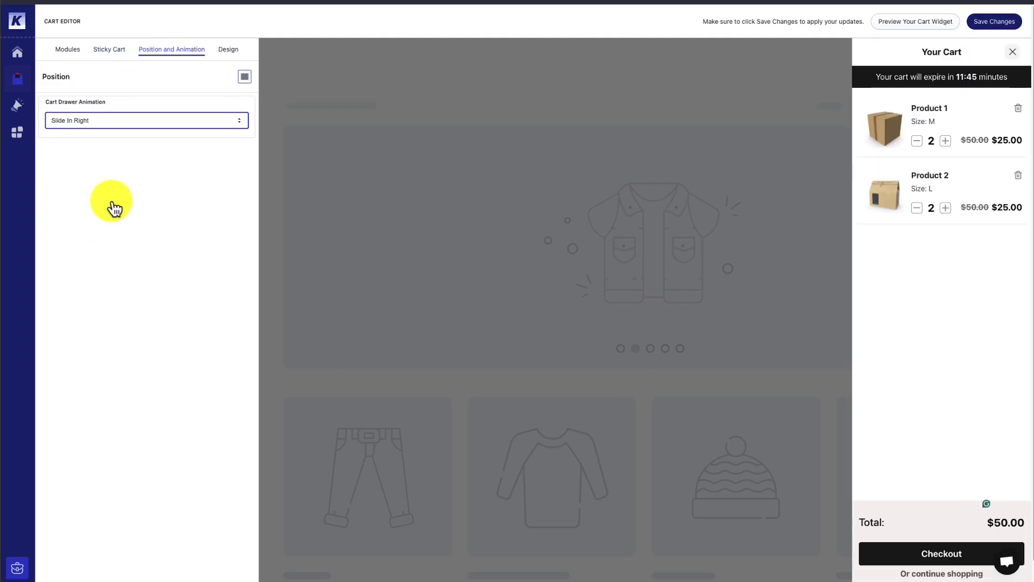
left_click(244, 80)
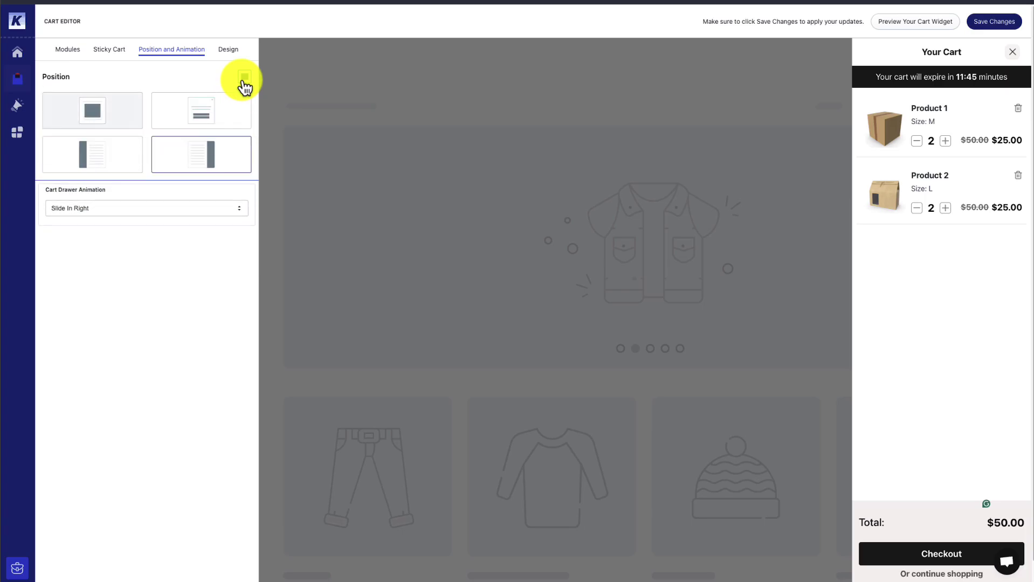
left_click(120, 156)
left_click(204, 154)
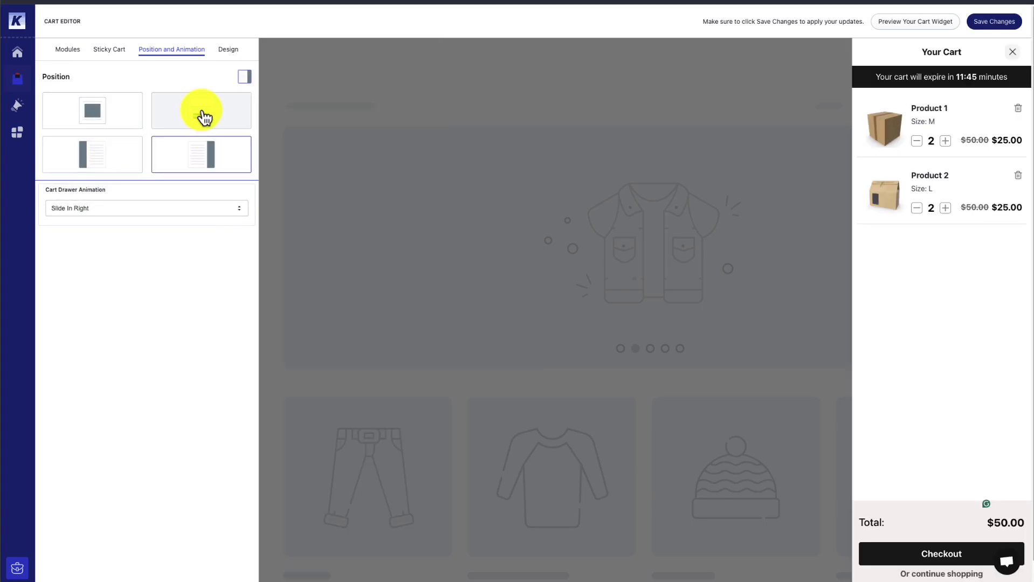
left_click(204, 117)
left_click(111, 120)
left_click(116, 161)
left_click(213, 161)
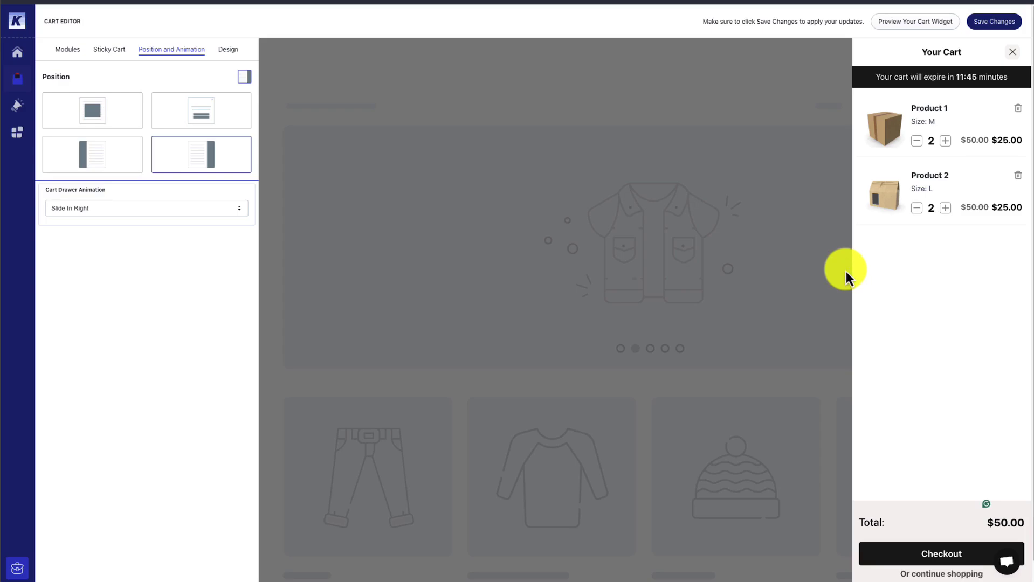
Set the Cart Drawer Animation to Slide In Right and save the settings.
left_click(176, 211)
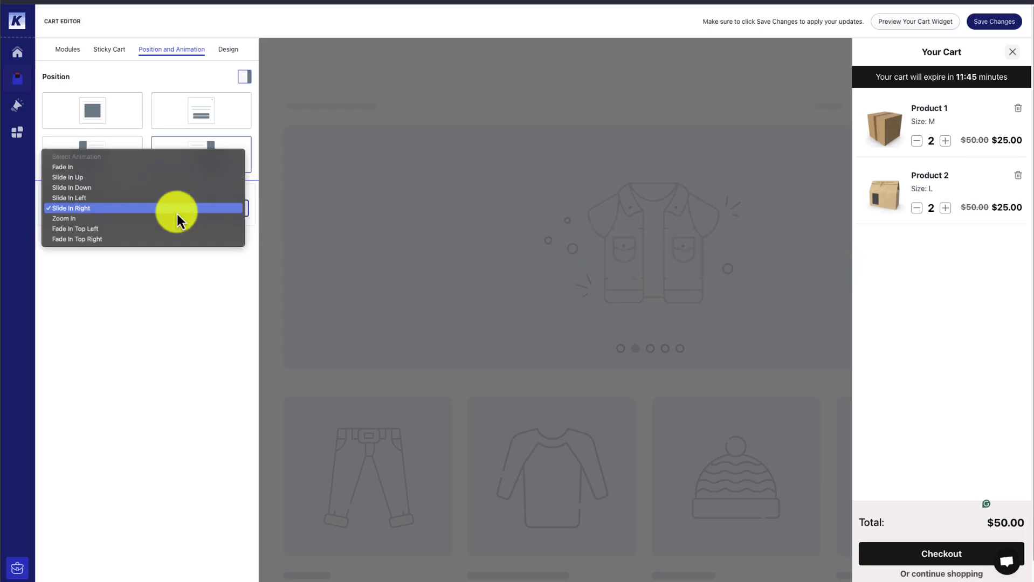
left_click(177, 214)
left_click(157, 212)
left_click(156, 205)
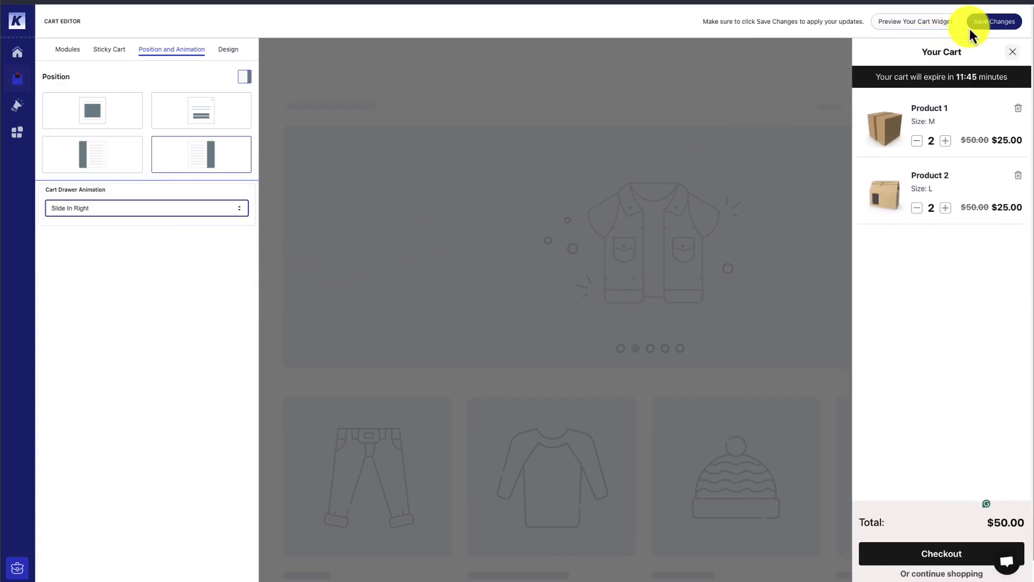
left_click(987, 26)
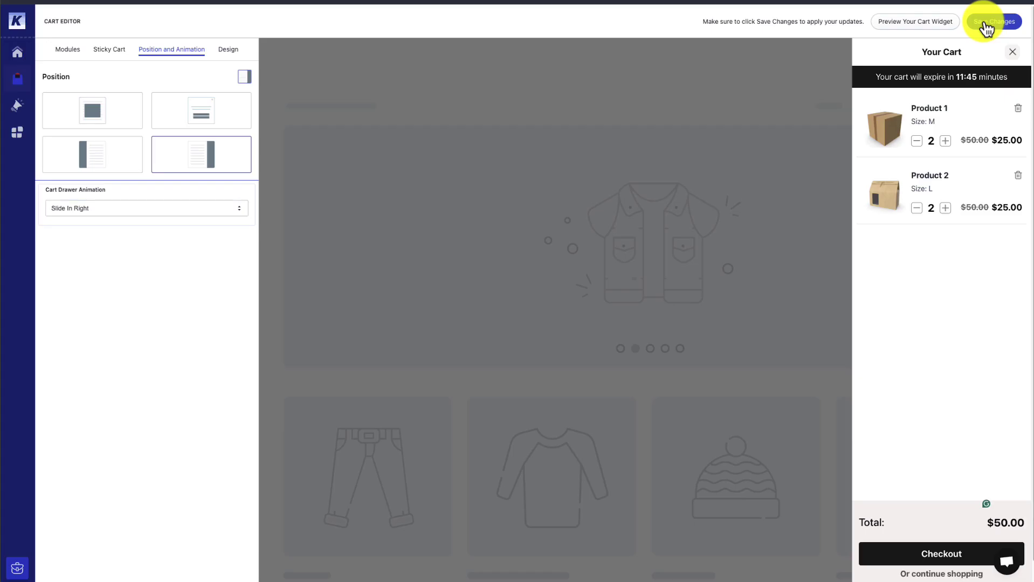
Try the dark orange and purple themes, then apply the dark blue-accent theme and save.
left_click(228, 49)
left_click(205, 90)
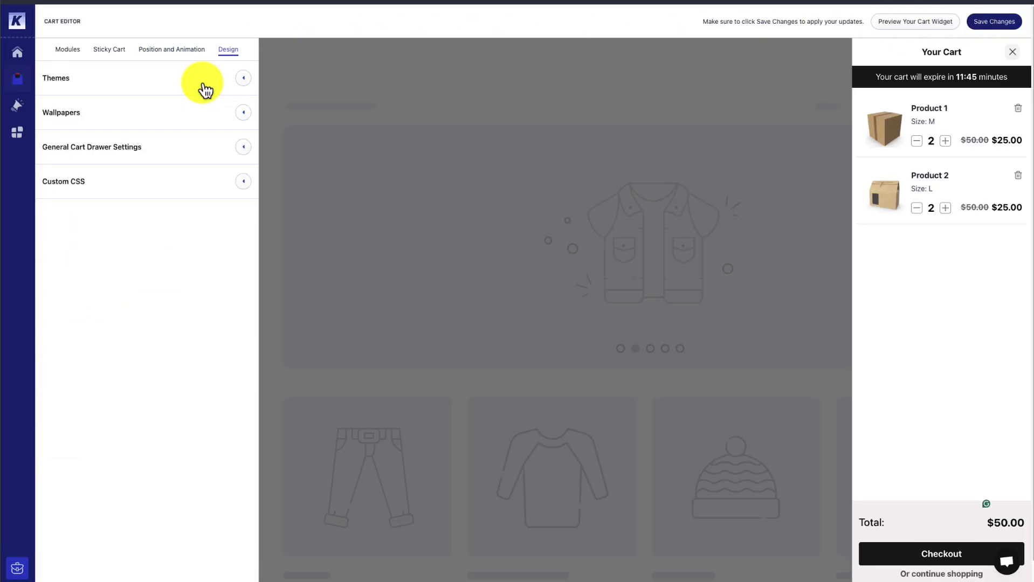
left_click(206, 89)
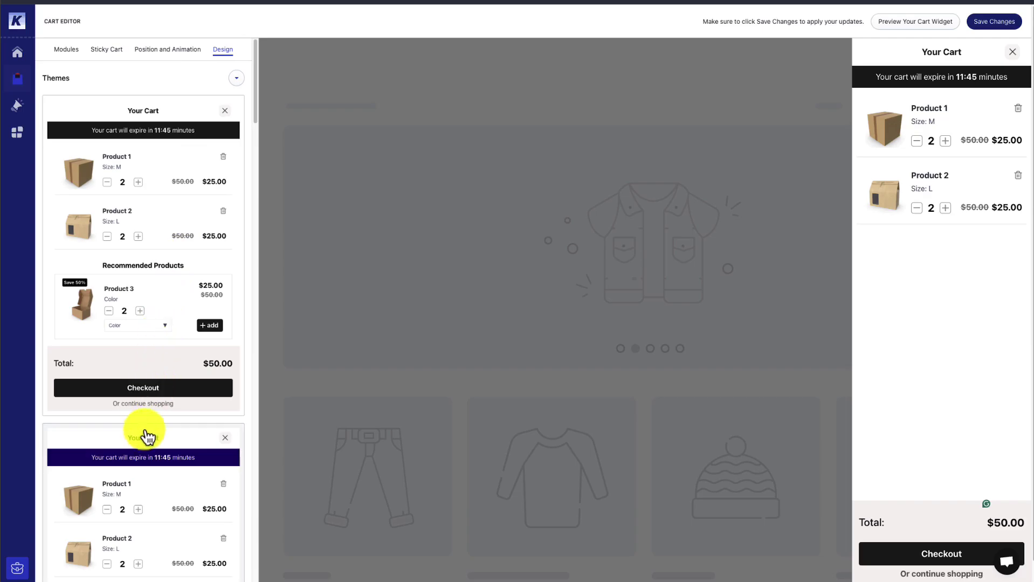
scroll(146, 441, "down", 2)
scroll(146, 441, "up", 2)
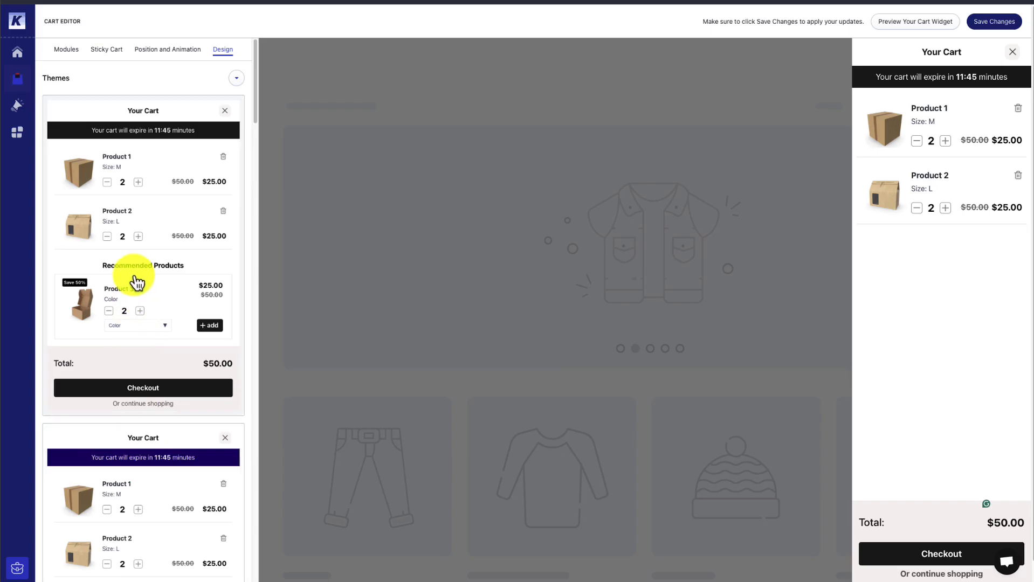
scroll(134, 281, "down", 15)
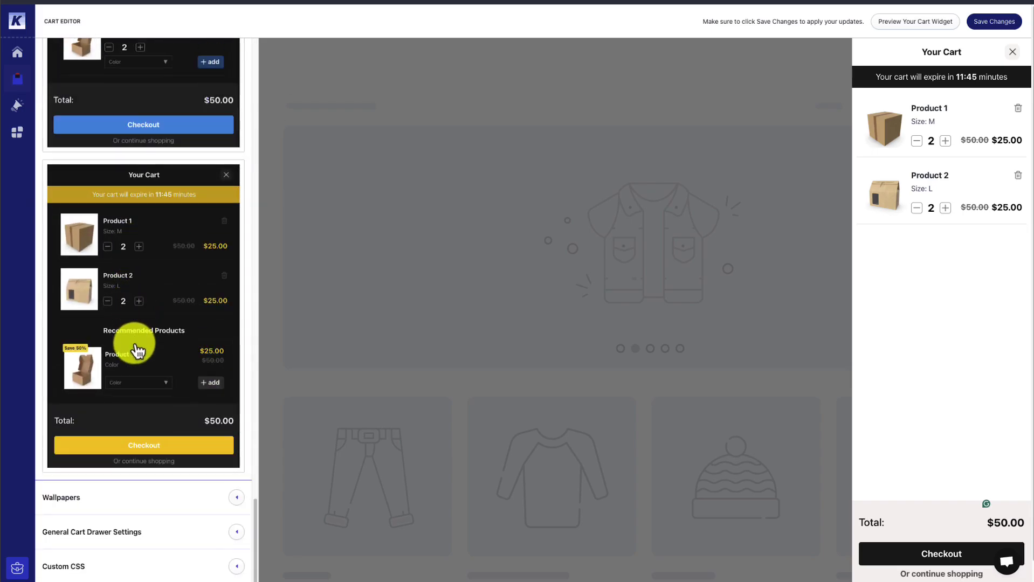
left_click(136, 345)
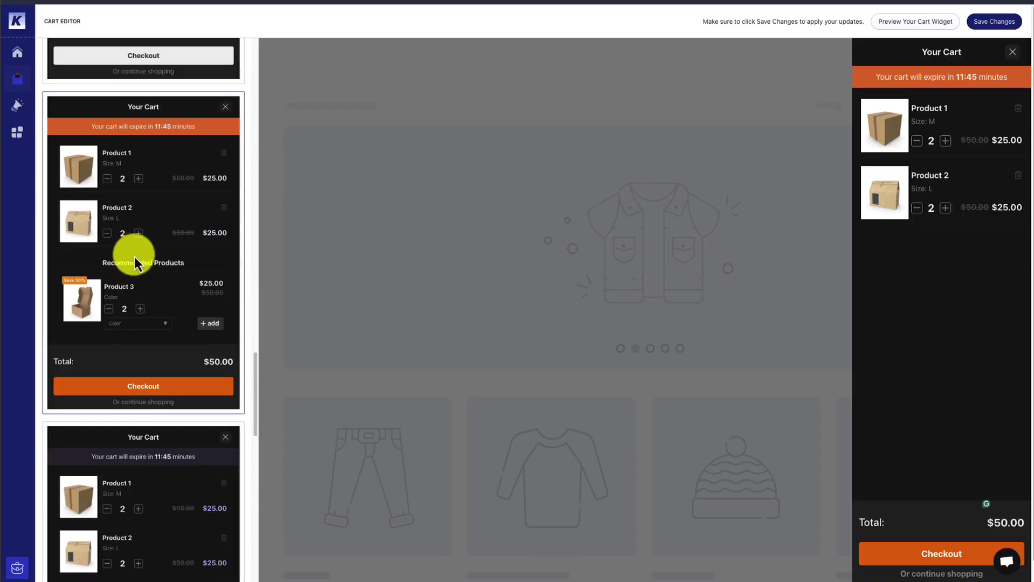
scroll(178, 317, "down", 6)
left_click(173, 335)
scroll(175, 340, "down", 2)
left_click(178, 345)
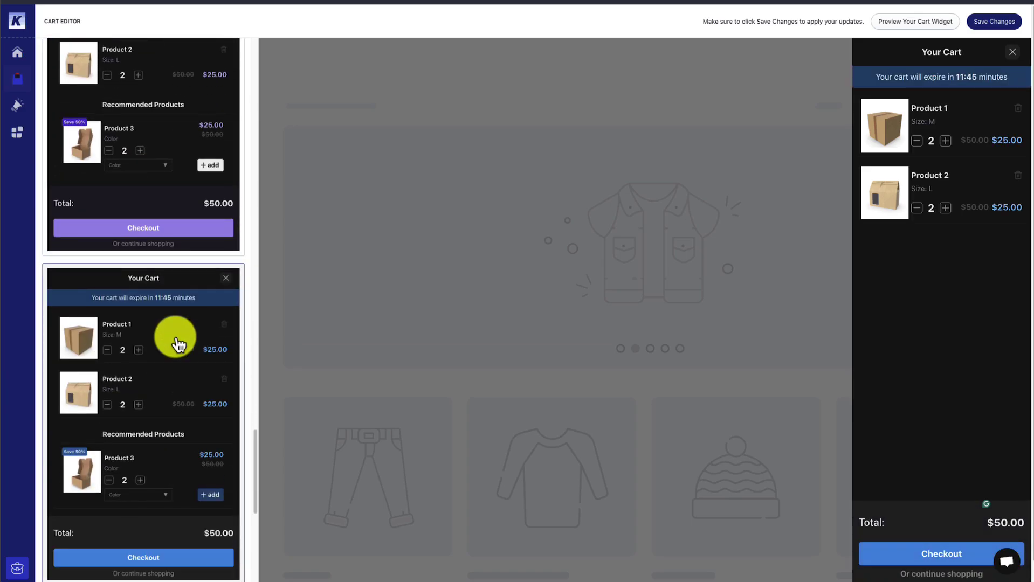
left_click(987, 22)
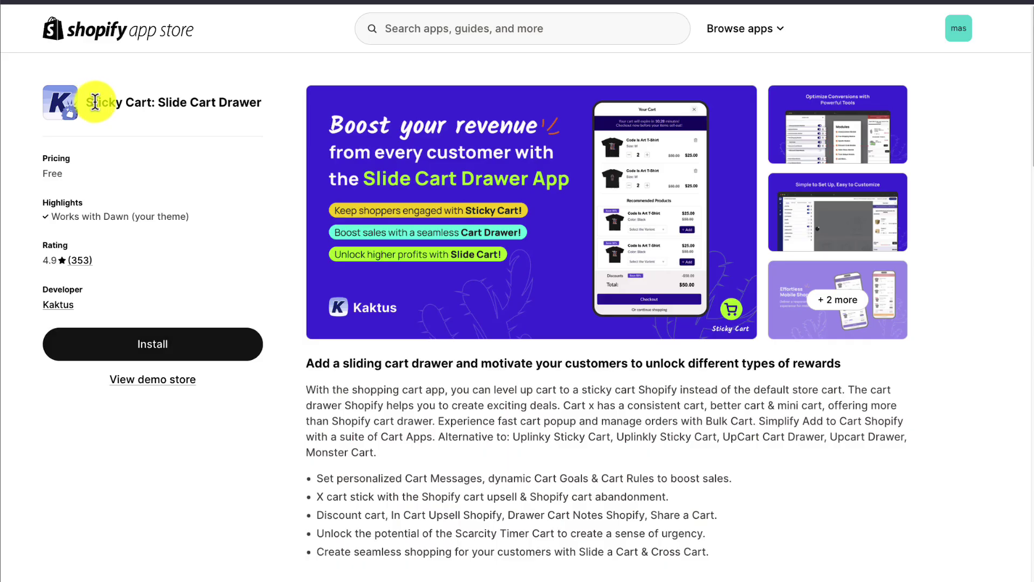
Highlight the Sticky Cart: Slide Cart Drawer name and details on the App Store listing, then deselect.
left_click_drag(92, 100, 270, 127)
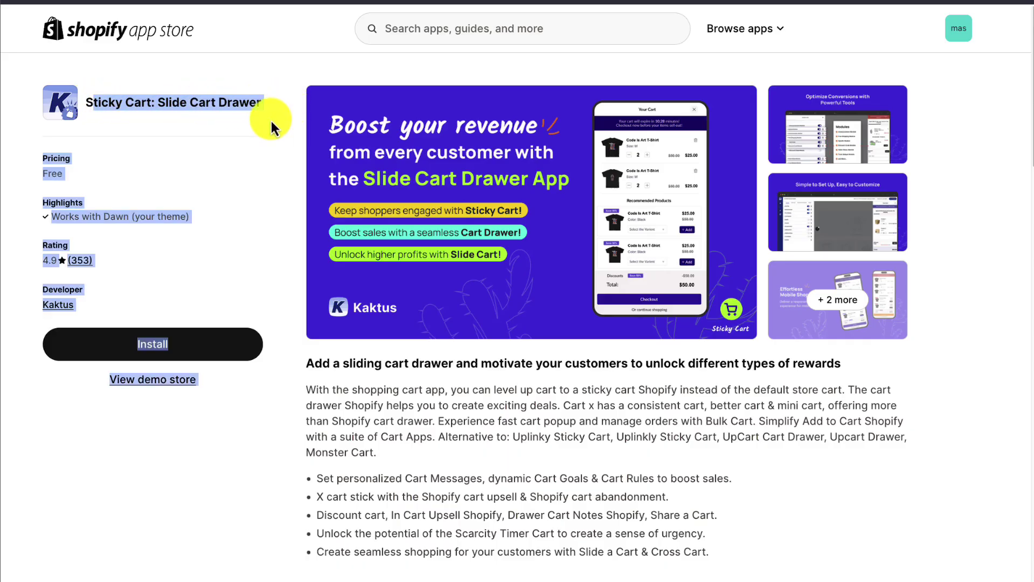
left_click(205, 170)
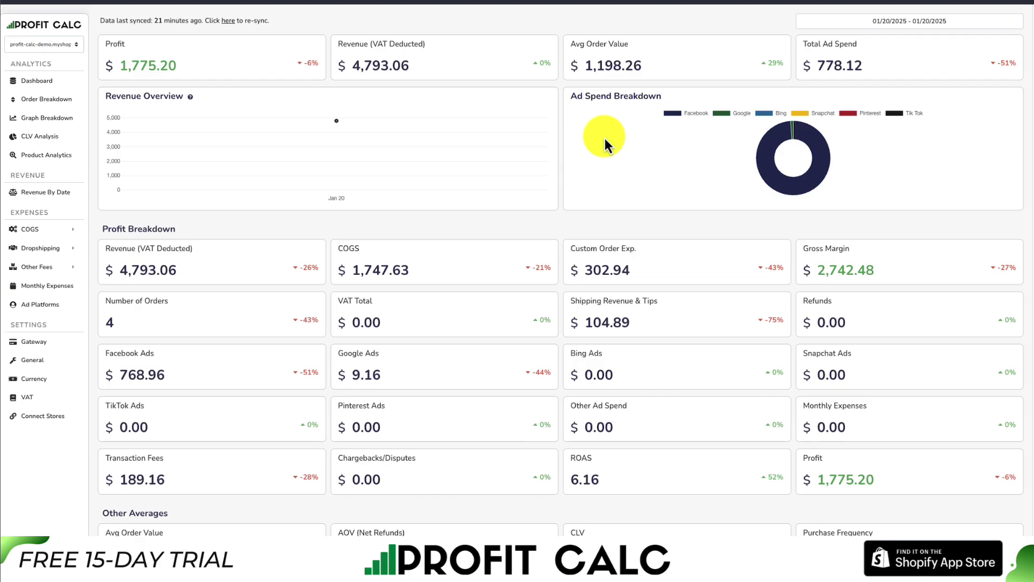
Set the Profit Calc date range to 01/14/2025 - 01/20/2025 and scroll down to Other Averages.
left_click(947, 25)
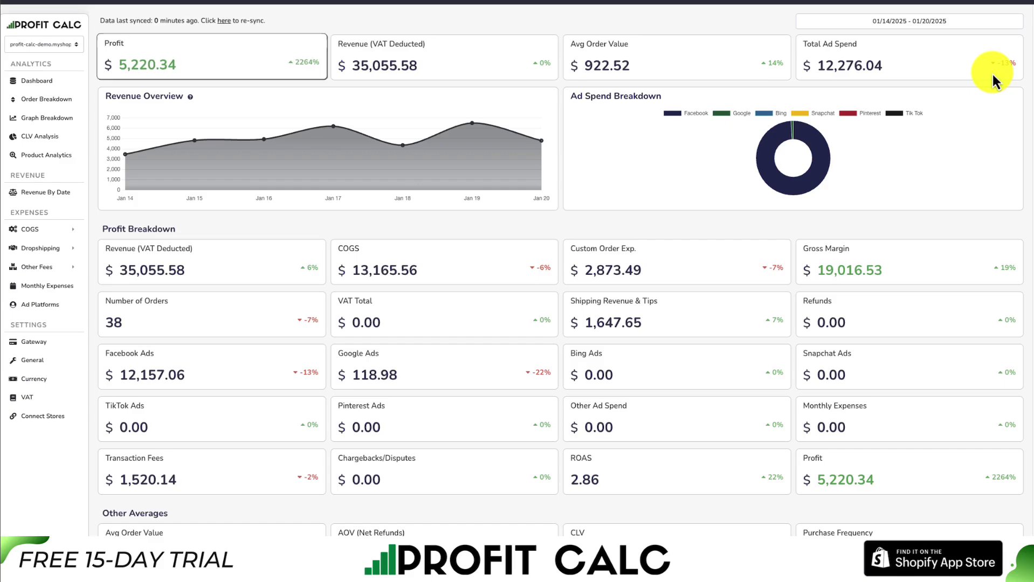
left_click_drag(1027, 76, 1032, 135)
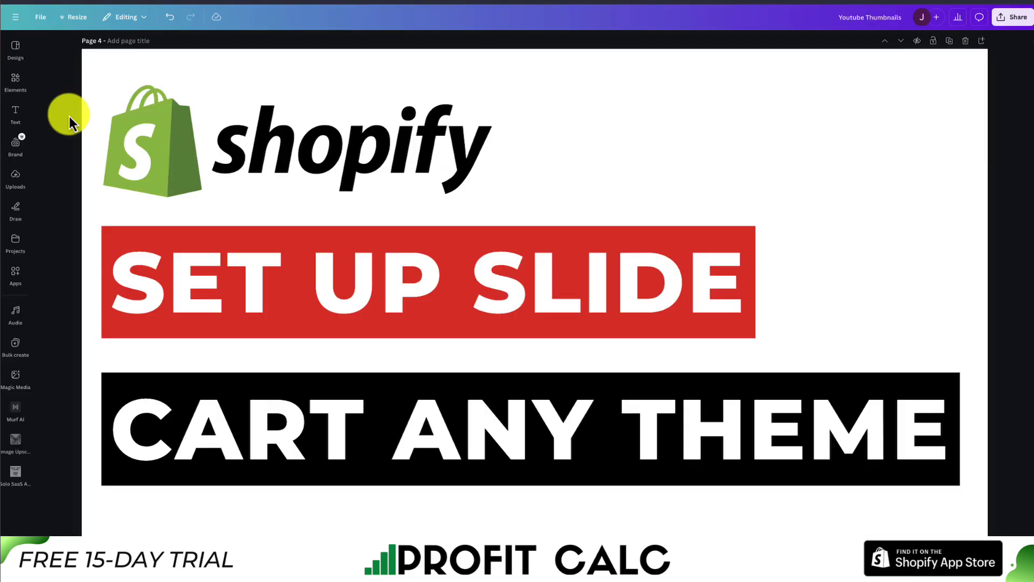